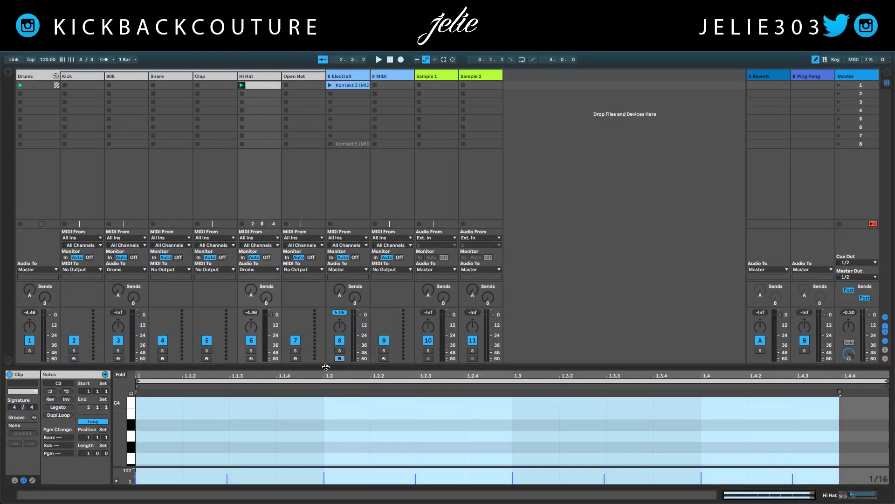
# Step: Enlarge the piano roll, removing a stray E3 note and clearing the time selection
pyautogui.moveTo(326, 367); pyautogui.dragTo(326, 206)
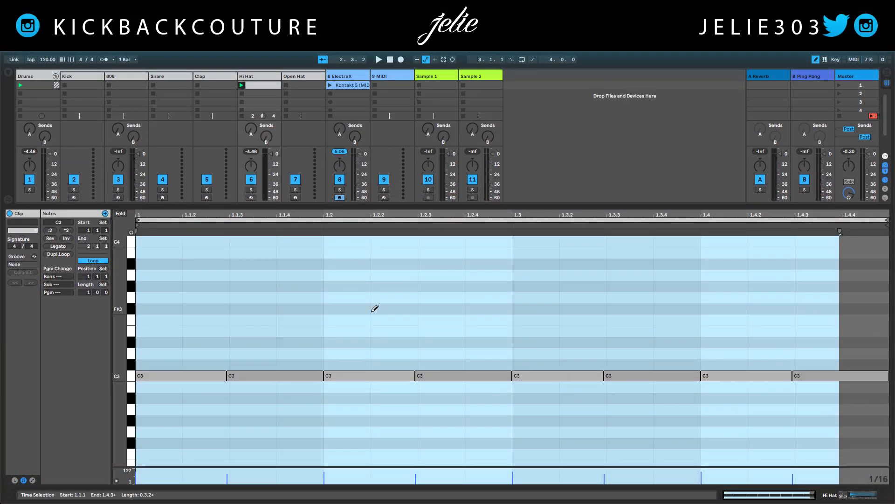
pyautogui.click(384, 329)
pyautogui.click(385, 330)
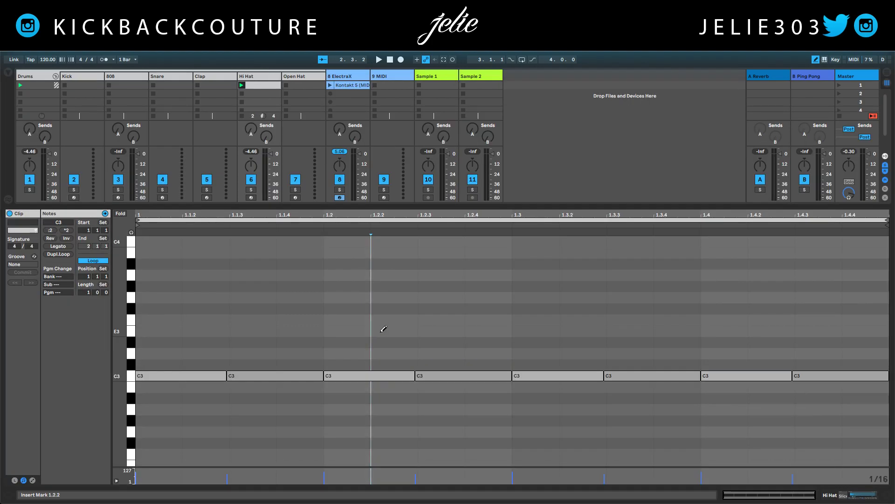
pyautogui.press('b')
pyautogui.click(404, 328)
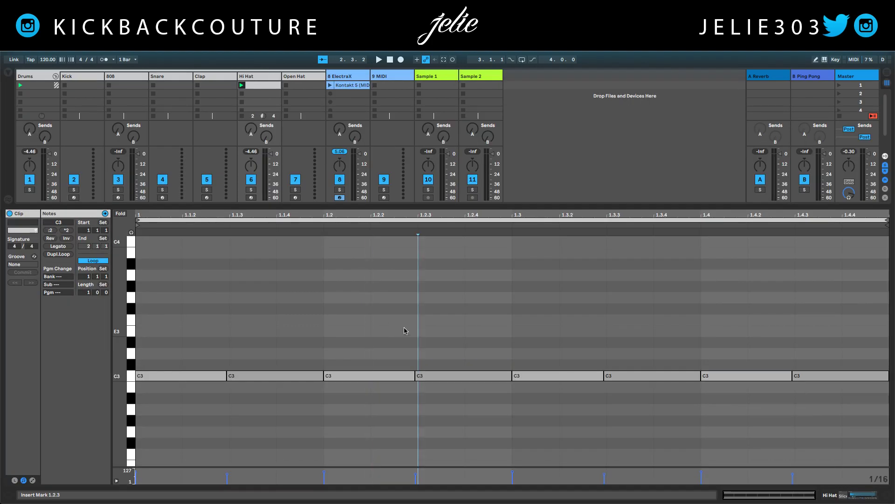
pyautogui.click(771, 413)
pyautogui.moveTo(798, 420); pyautogui.dragTo(138, 420)
pyautogui.click(289, 432)
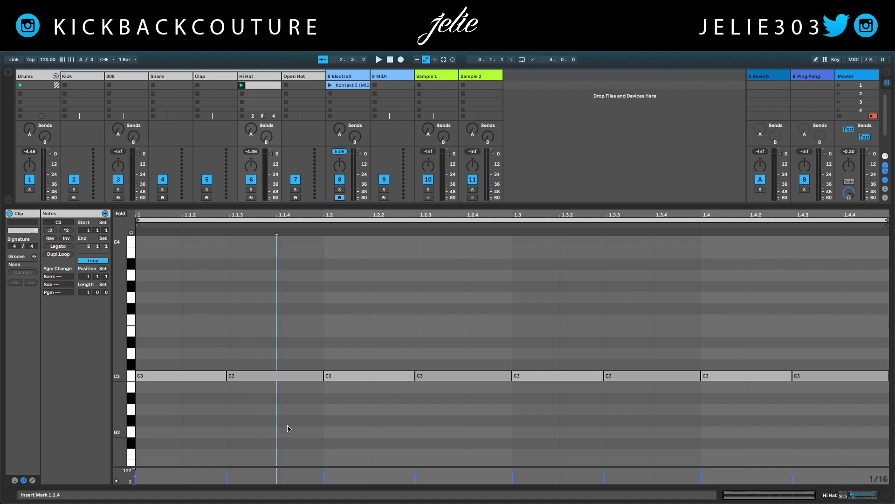
# Step: Select all the C3 notes and raise their velocities to 127 in Draw mode
pyautogui.moveTo(823, 335)
pyautogui.mouseDown()
pyautogui.moveTo(255, 408)
pyautogui.moveTo(174, 400)
pyautogui.mouseUp()
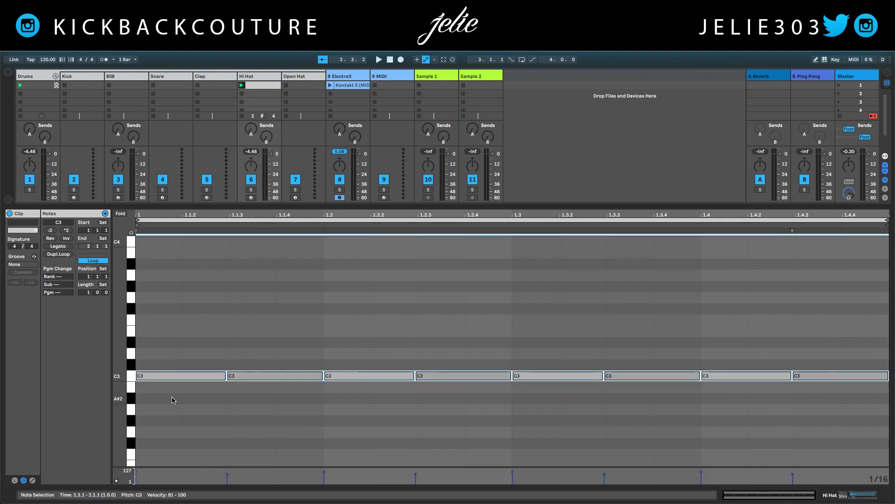
pyautogui.press('b')
pyautogui.moveTo(796, 468)
pyautogui.mouseDown()
pyautogui.moveTo(796, 456)
pyautogui.moveTo(410, 374)
pyautogui.moveTo(134, 344)
pyautogui.mouseUp()
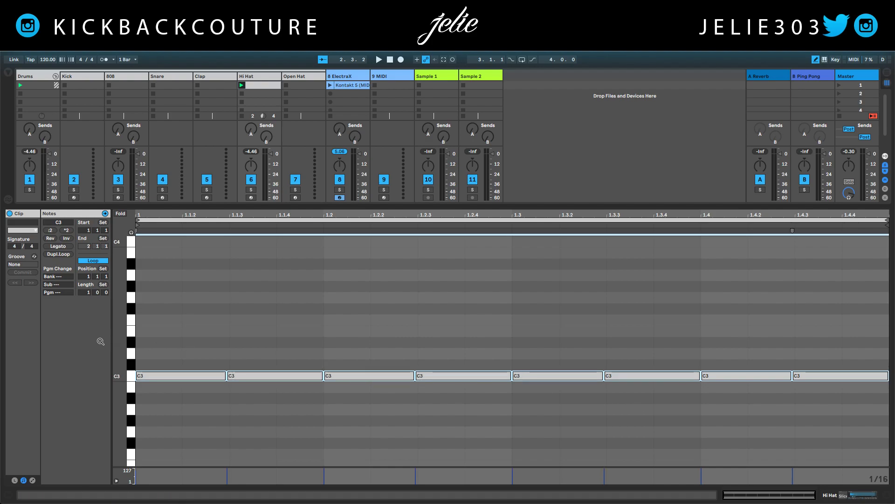
pyautogui.click(265, 75)
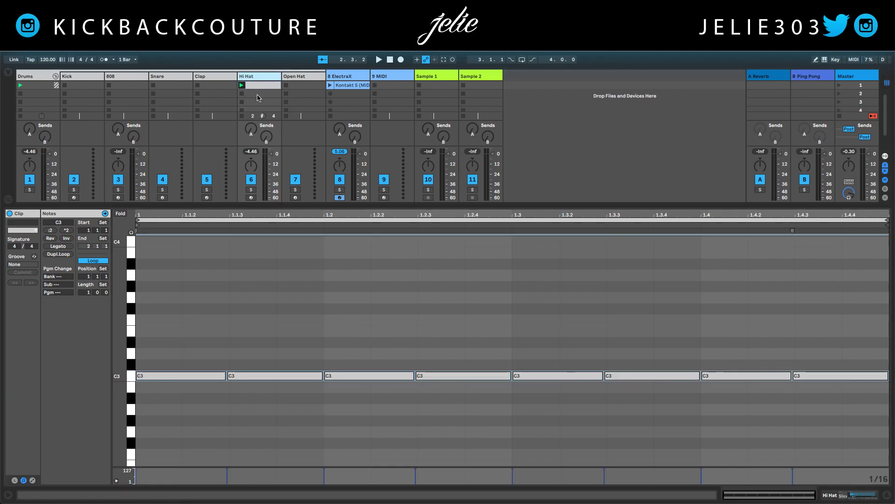
# Step: Load Velocity from the browser's MIDI Effects category onto the Hi Hat track
pyautogui.click(8, 72)
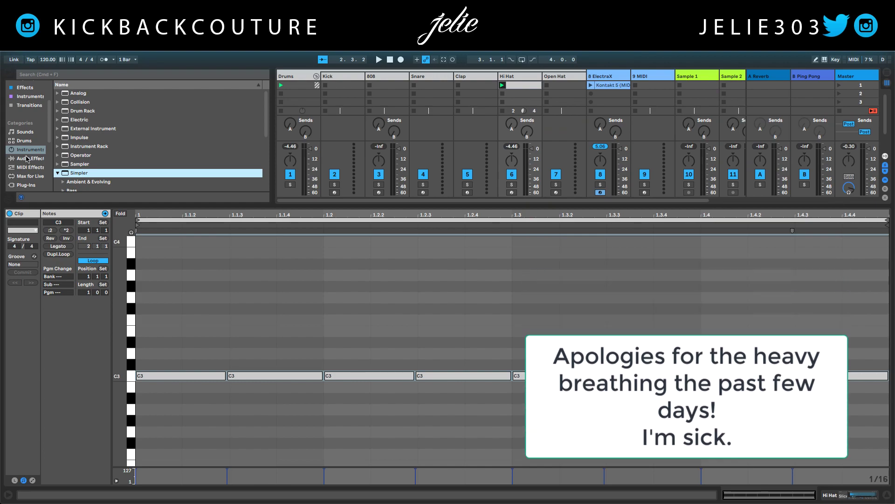
pyautogui.click(30, 145)
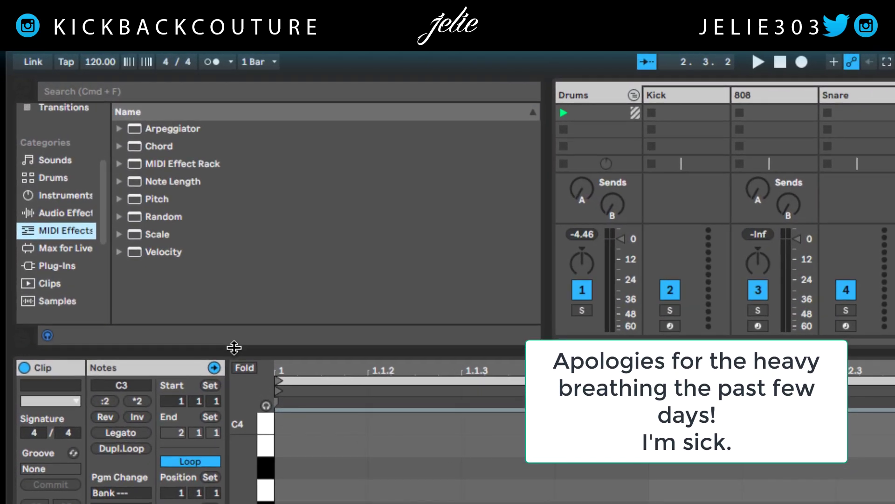
pyautogui.moveTo(234, 347); pyautogui.dragTo(202, 408)
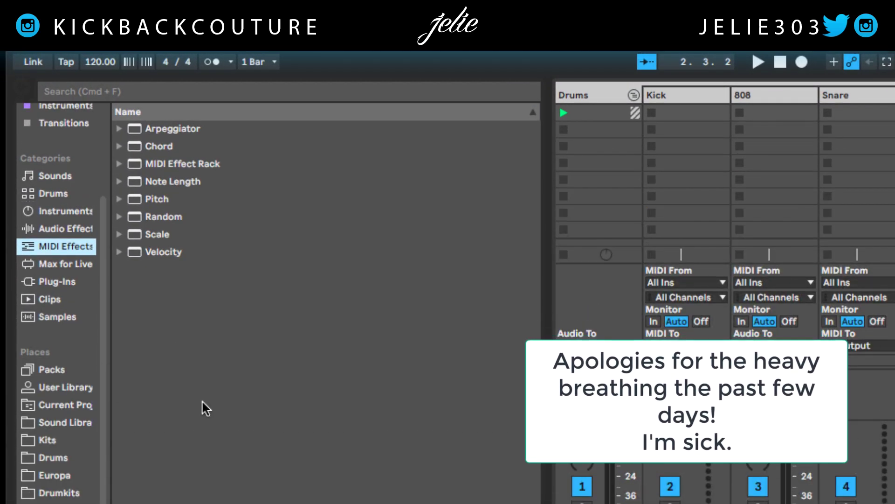
pyautogui.click(160, 253)
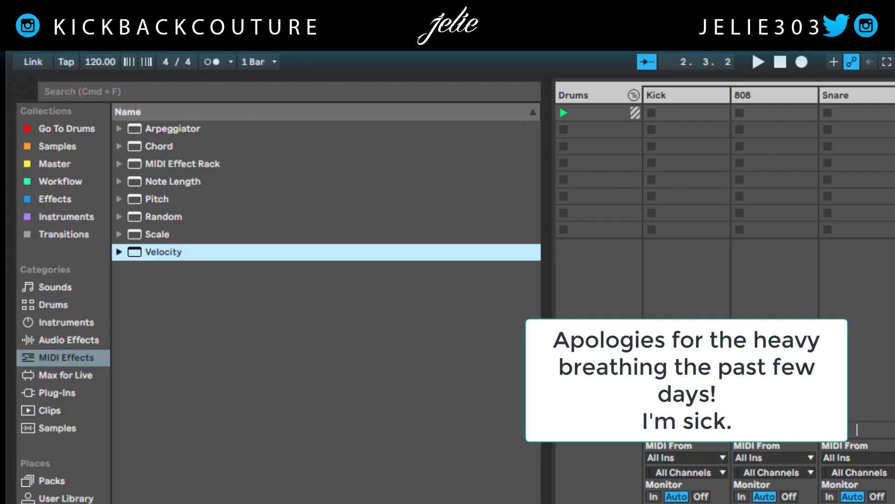
pyautogui.press('Return')
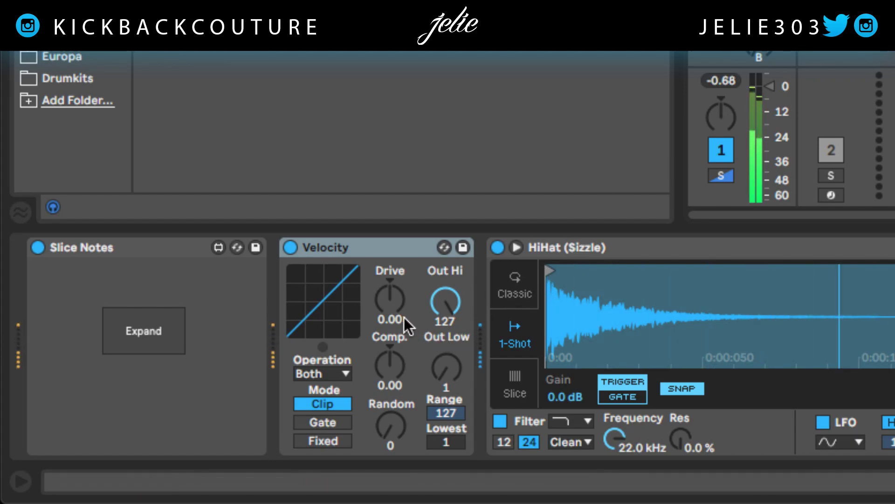
# Step: Set the Hi Hat Velocity device to Random 44 and Out Low 95, then move to ElectraX
pyautogui.moveTo(396, 426); pyautogui.dragTo(396, 404)
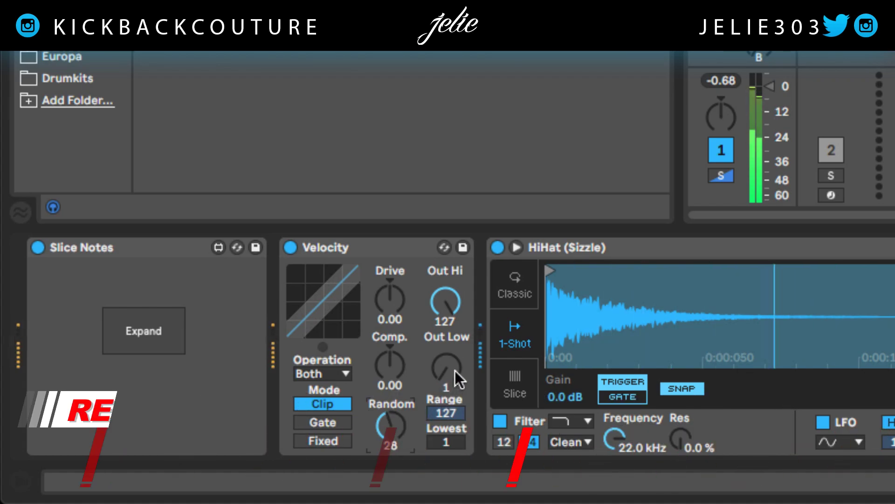
pyautogui.moveTo(454, 370); pyautogui.dragTo(450, 348)
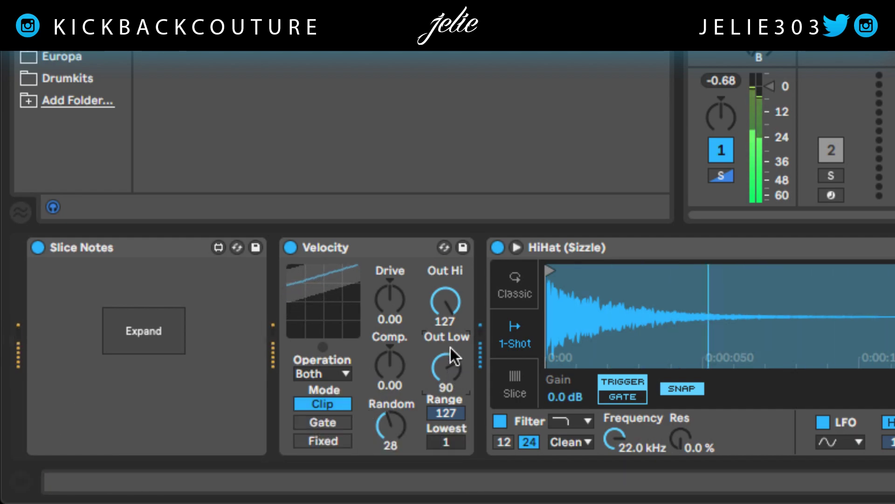
pyautogui.moveTo(449, 379); pyautogui.dragTo(448, 373)
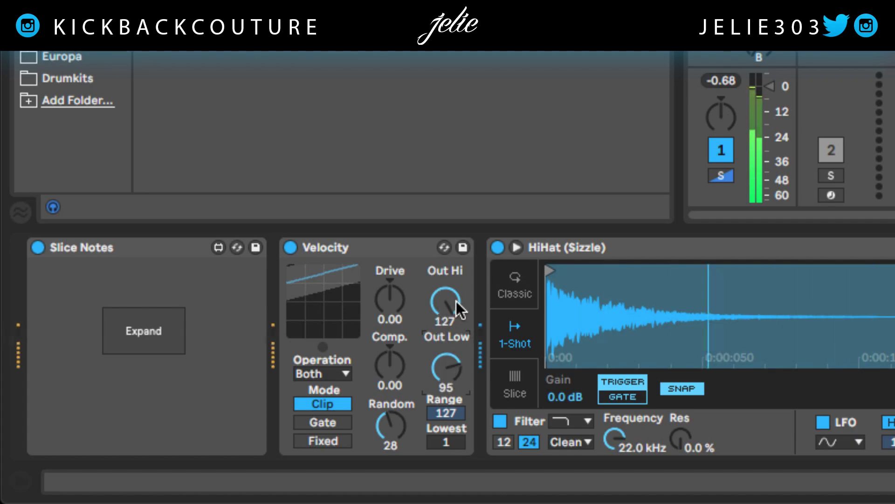
pyautogui.moveTo(385, 435); pyautogui.dragTo(385, 415)
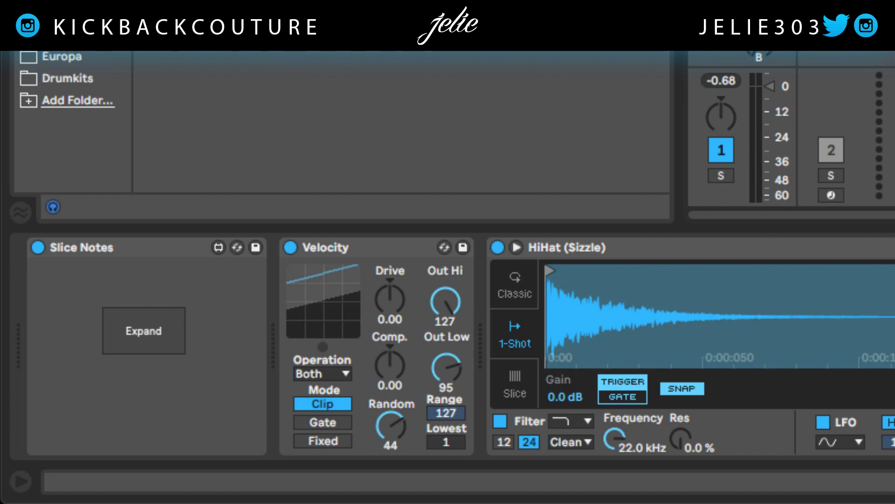
pyautogui.press('Right')
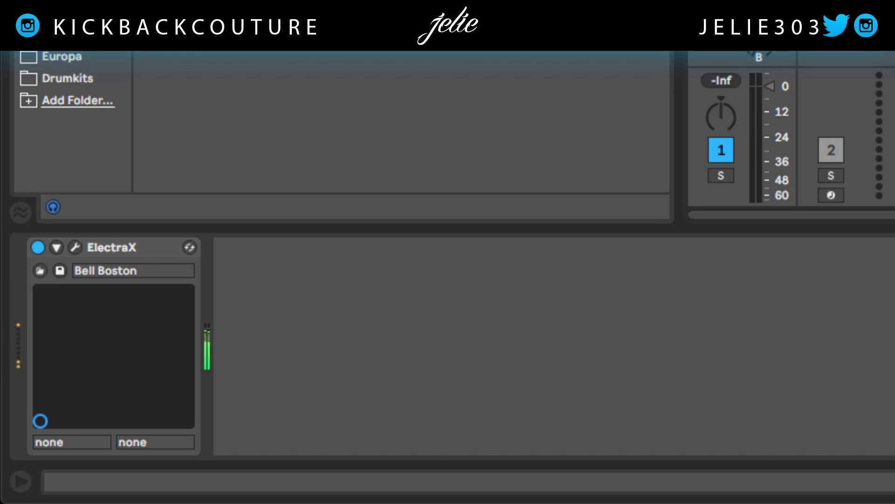
# Step: Switch ElectraX to the Bell Baker preset from the KC Venomous XP bank in its editor
pyautogui.click(74, 247)
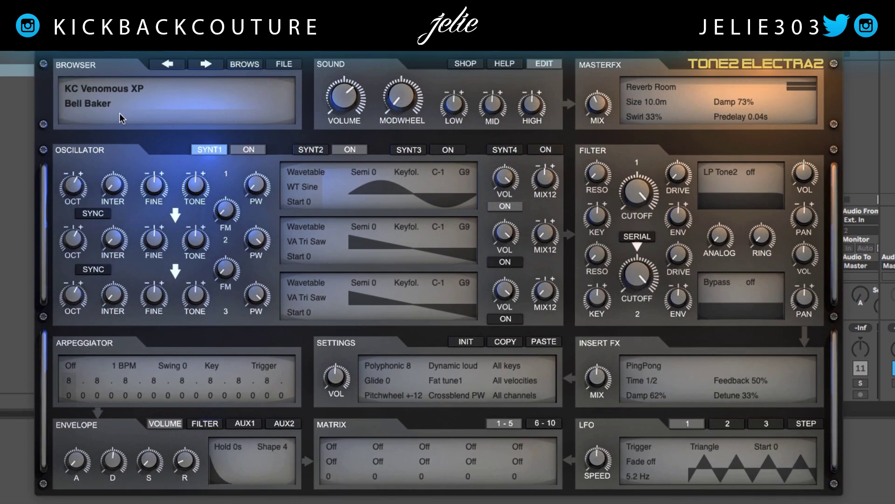
pyautogui.click(45, 51)
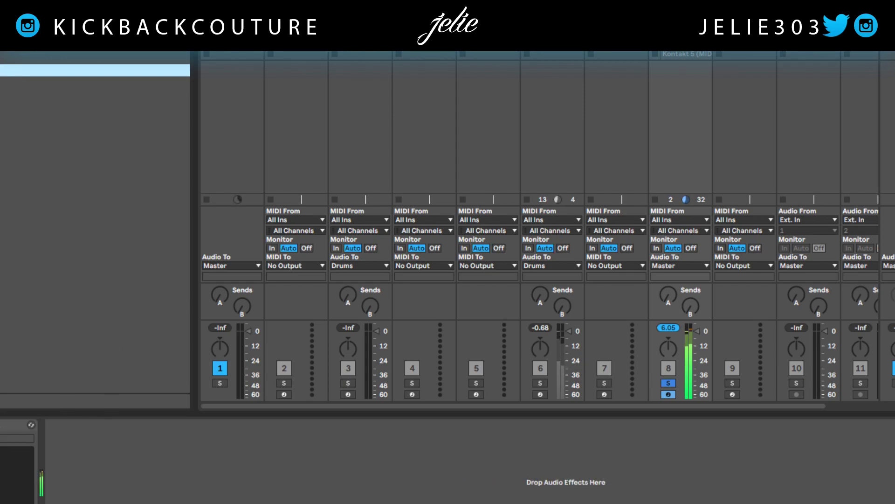
pyautogui.hotkey('shift', 'Tab')
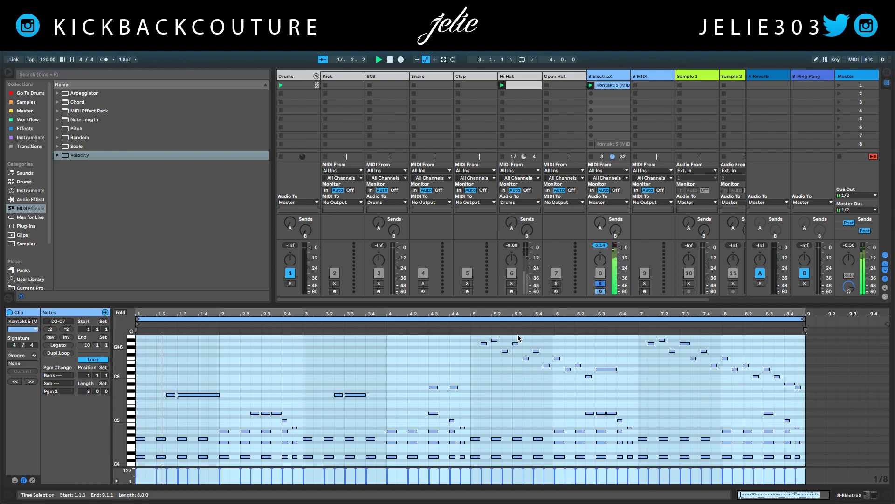
pyautogui.click(612, 88)
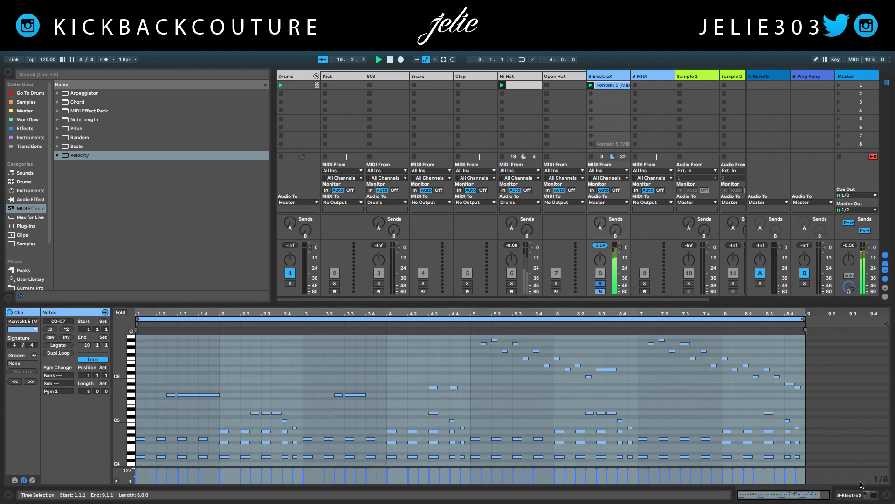
pyautogui.hotkey('shift', 'Tab')
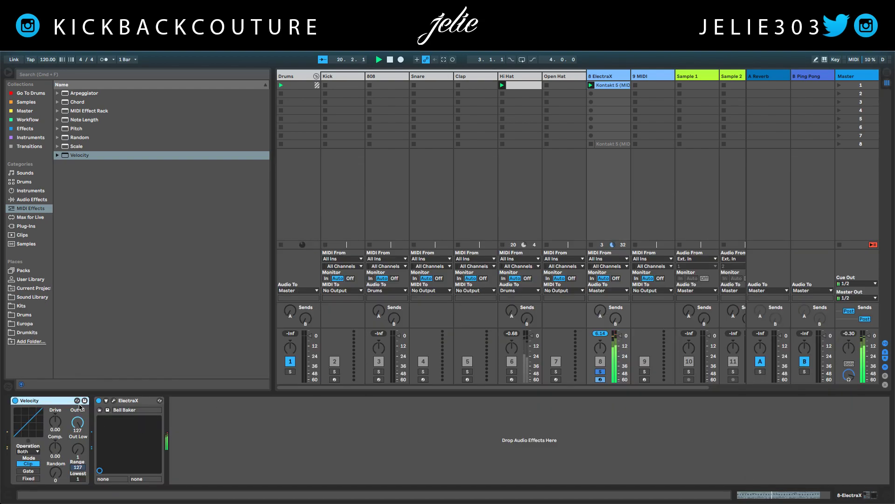
# Step: Set ElectraX's Velocity to Random 56 and Out Low 77, comparing it bypassed and active during playback
pyautogui.moveTo(61, 474); pyautogui.dragTo(55, 469)
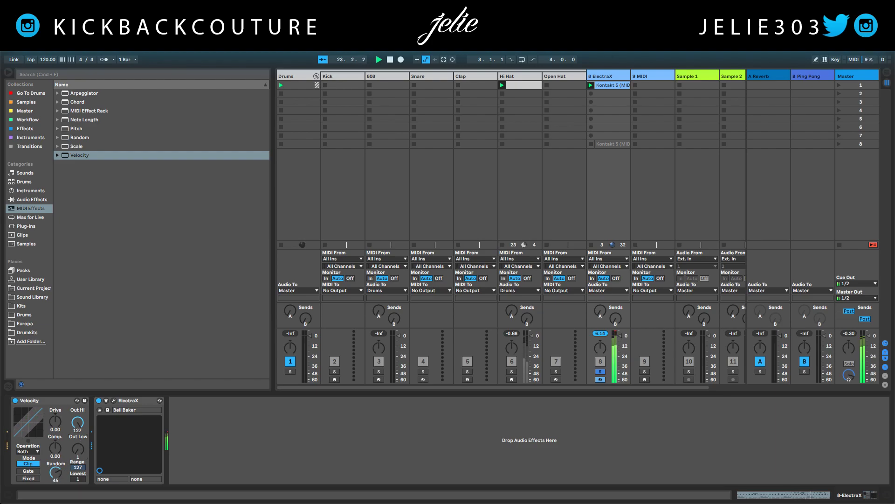
pyautogui.moveTo(78, 448); pyautogui.dragTo(78, 434)
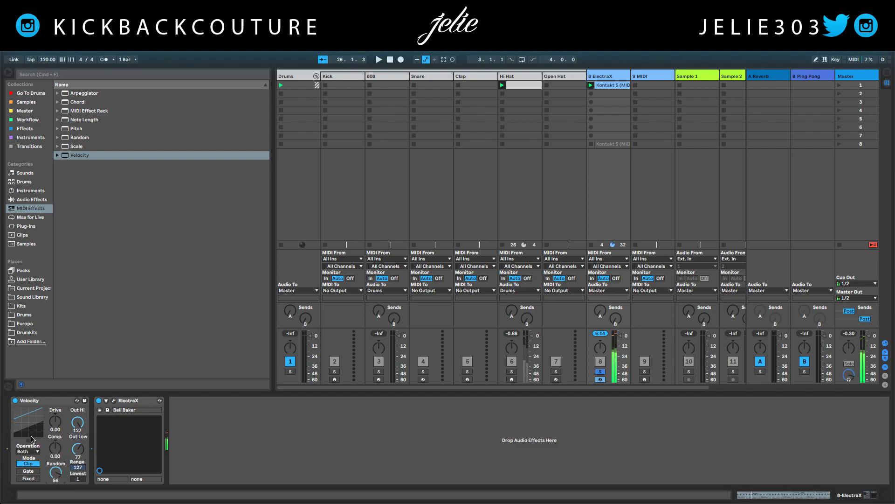
pyautogui.click(15, 400)
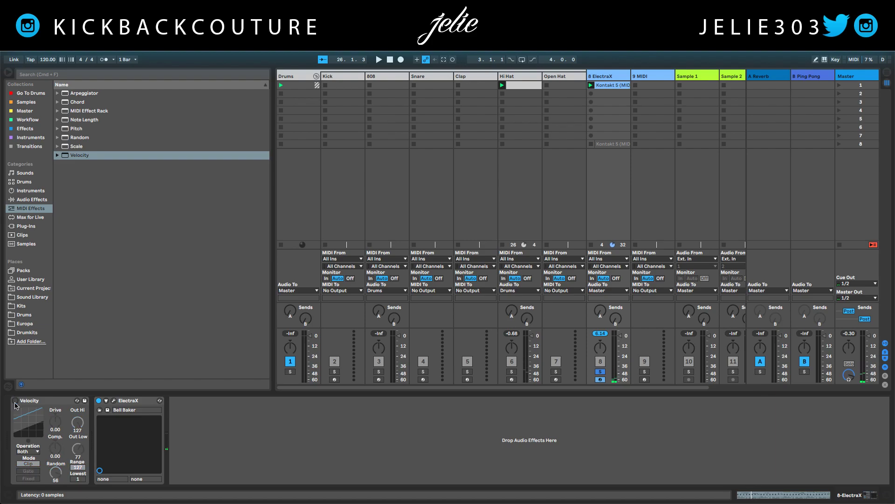
pyautogui.press('space')
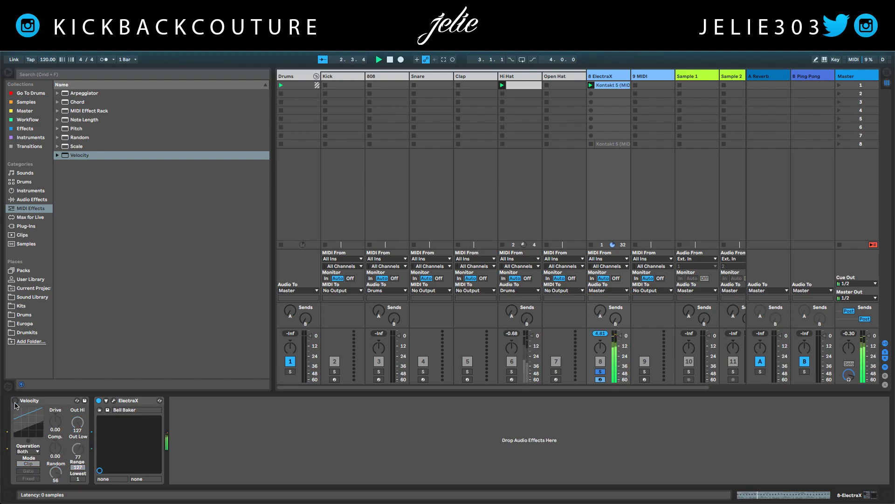
pyautogui.click(15, 401)
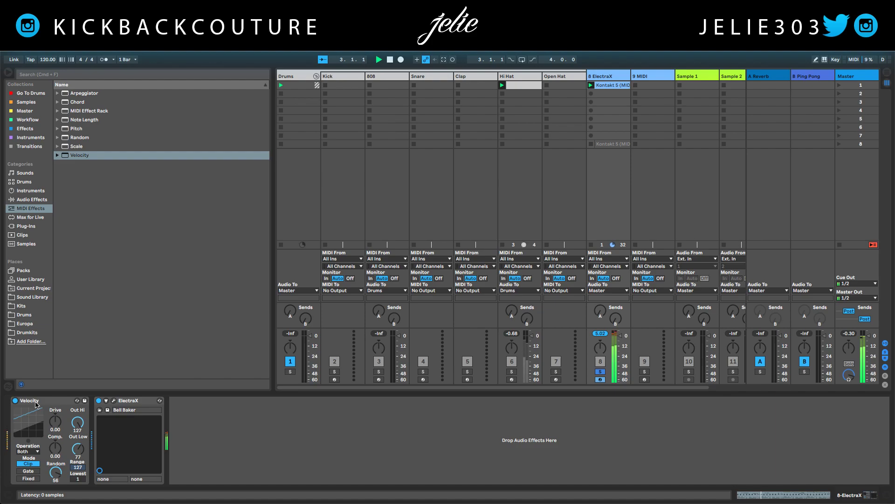
pyautogui.click(15, 400)
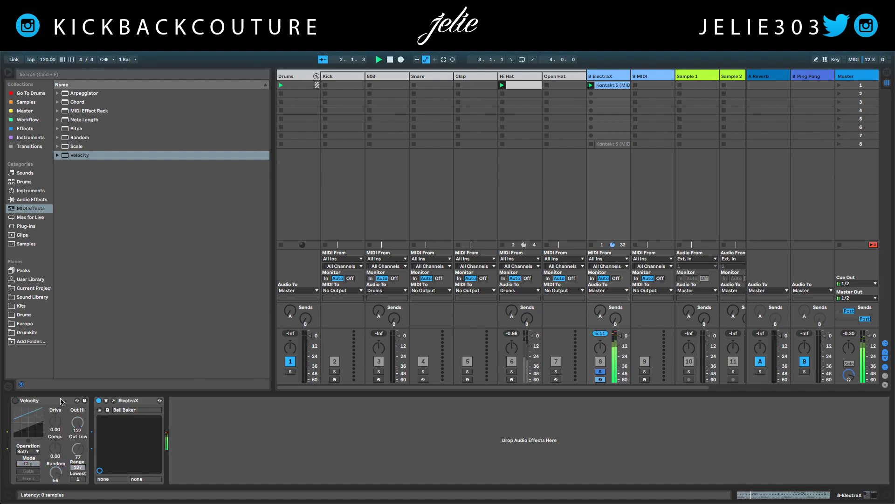
pyautogui.click(16, 400)
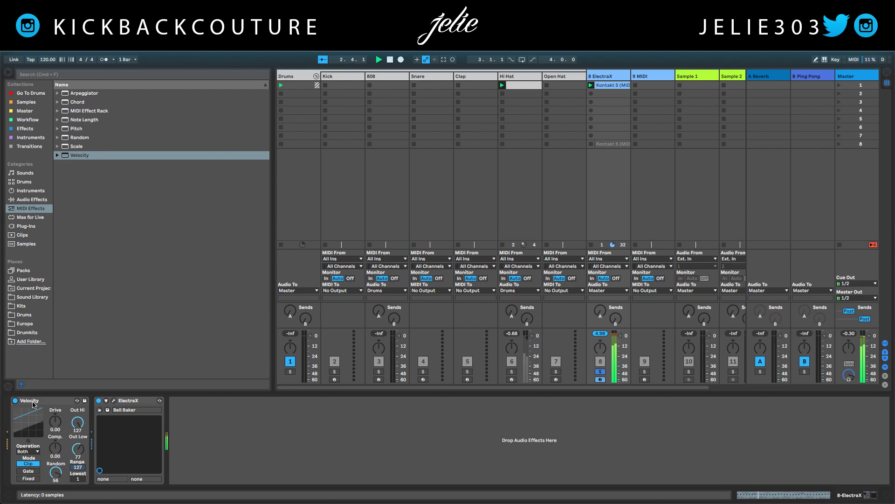
pyautogui.click(19, 401)
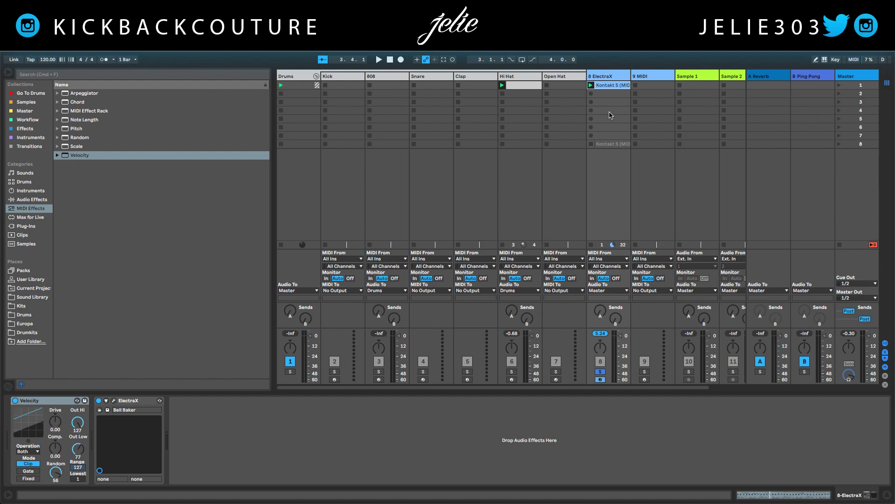
# Step: Open the Kontakt 5 clip's notes in an enlarged piano roll and launch the clip
pyautogui.moveTo(613, 127); pyautogui.dragTo(612, 86)
pyautogui.doubleClick(612, 87)
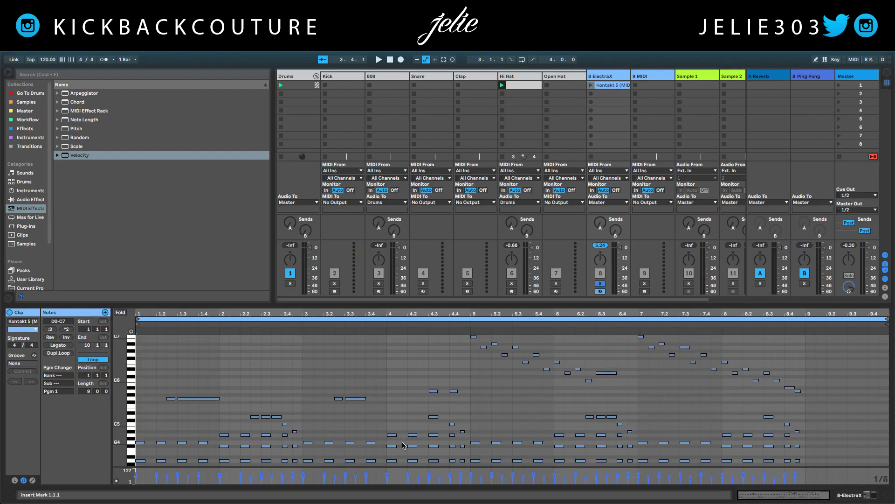
pyautogui.moveTo(337, 306); pyautogui.dragTo(337, 182)
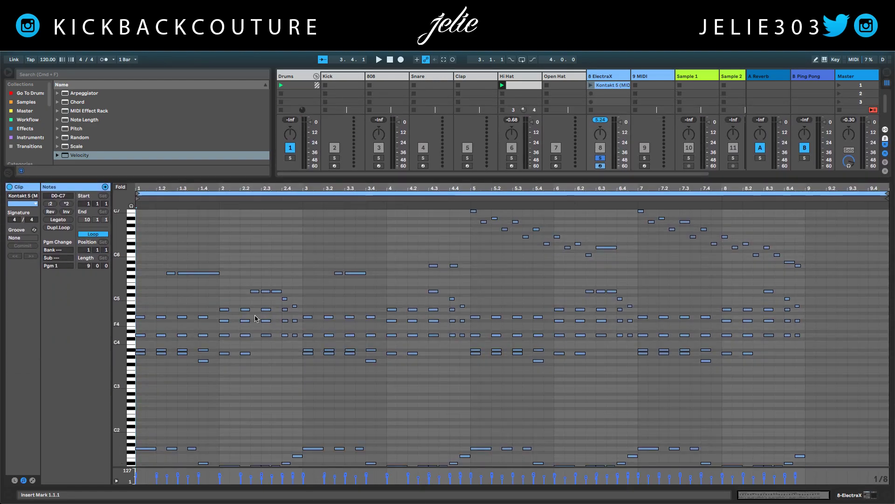
pyautogui.doubleClick(607, 79)
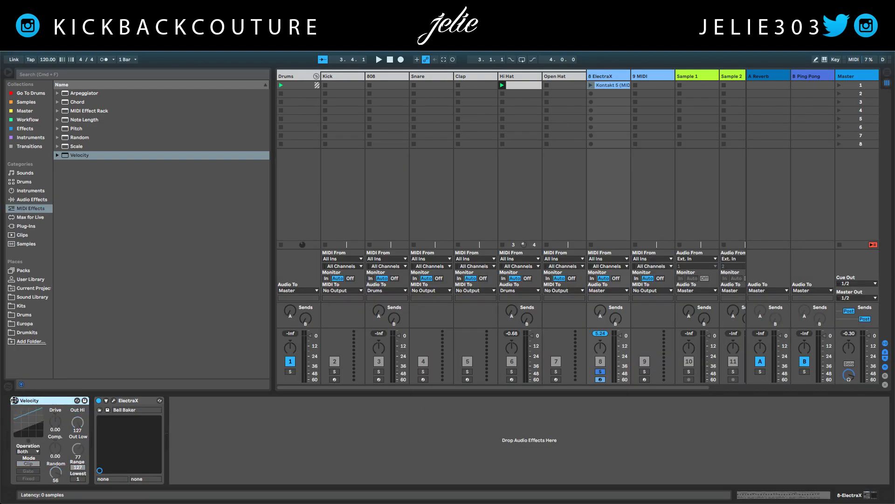
pyautogui.click(591, 85)
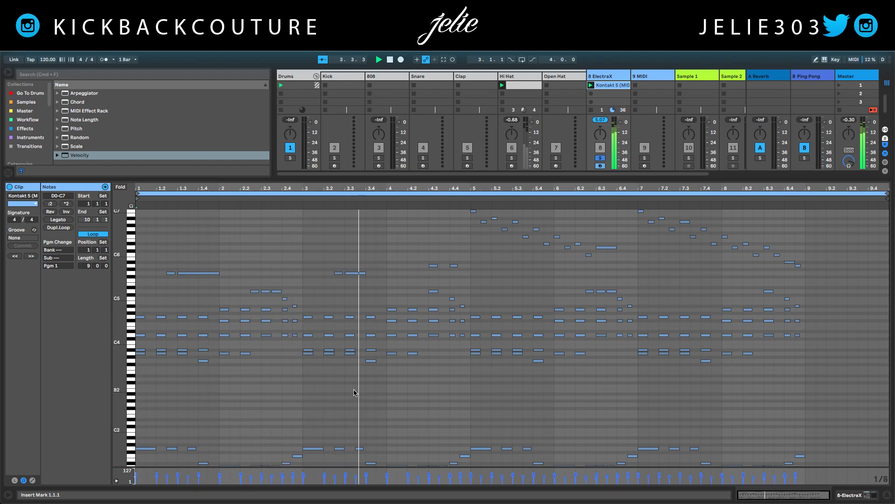
pyautogui.scroll(-2, 356, 390)
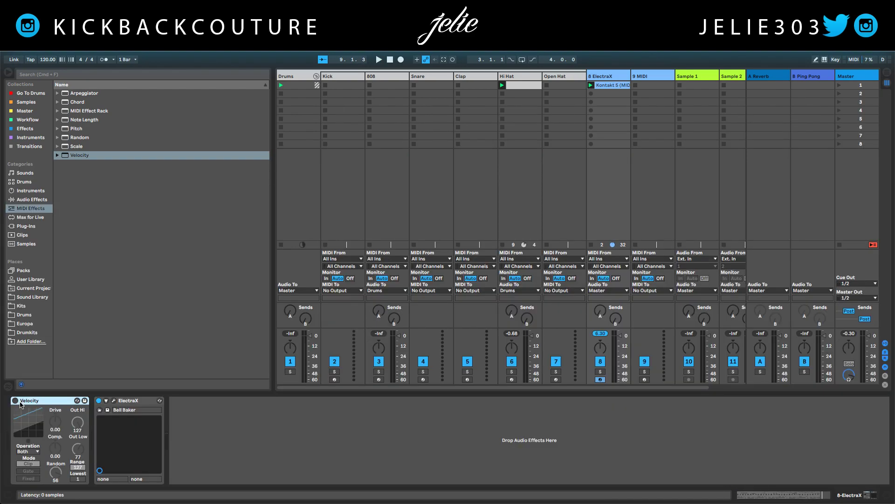
# Step: Enable ElectraX's Velocity effect and raise its Drive to 0.76 during playback
pyautogui.click(16, 401)
pyautogui.press('space')
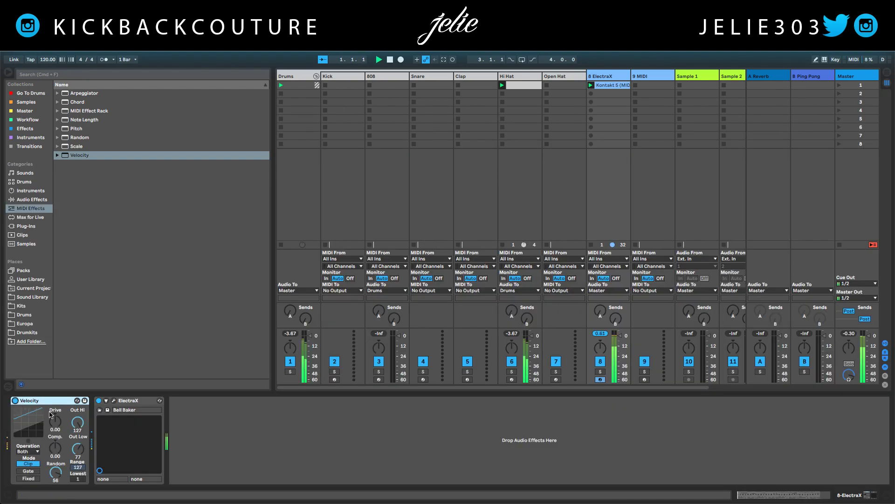
pyautogui.moveTo(55, 421); pyautogui.dragTo(55, 410)
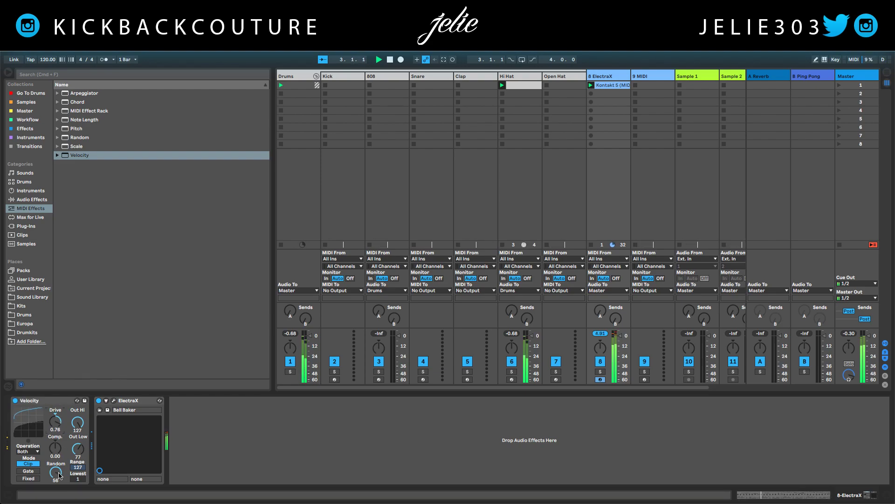
pyautogui.click(53, 401)
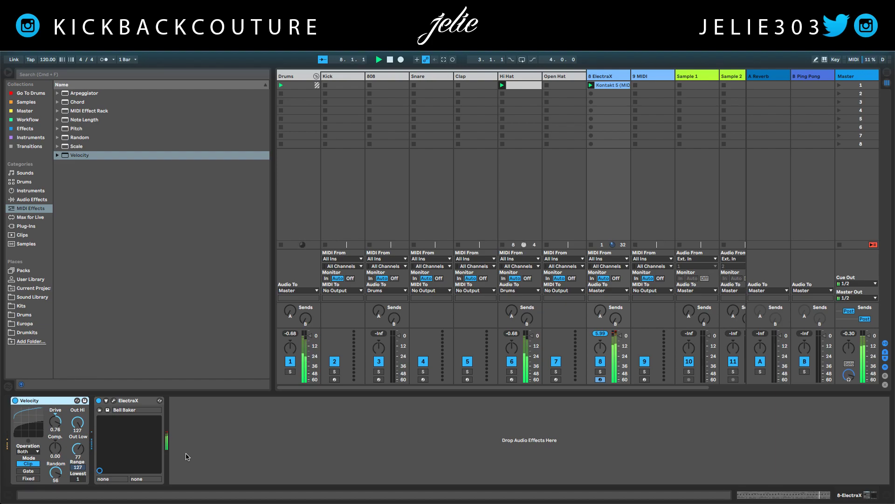
# Step: Switch between the Hi Hat and ElectraX device chains while playing, ending on Hi Hat
pyautogui.click(517, 76)
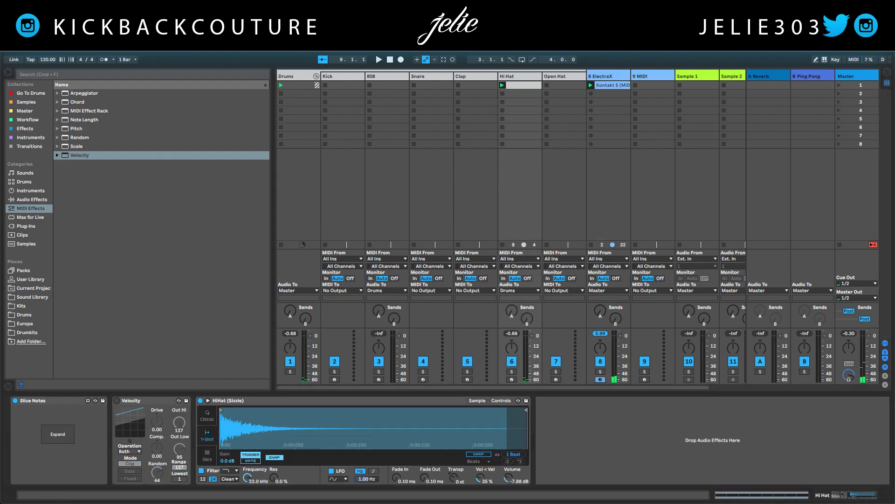
pyautogui.click(600, 86)
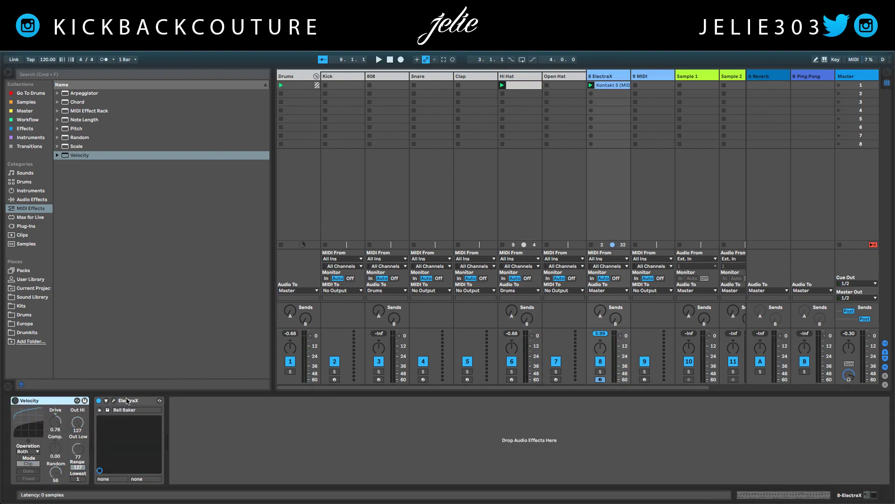
pyautogui.press('space')
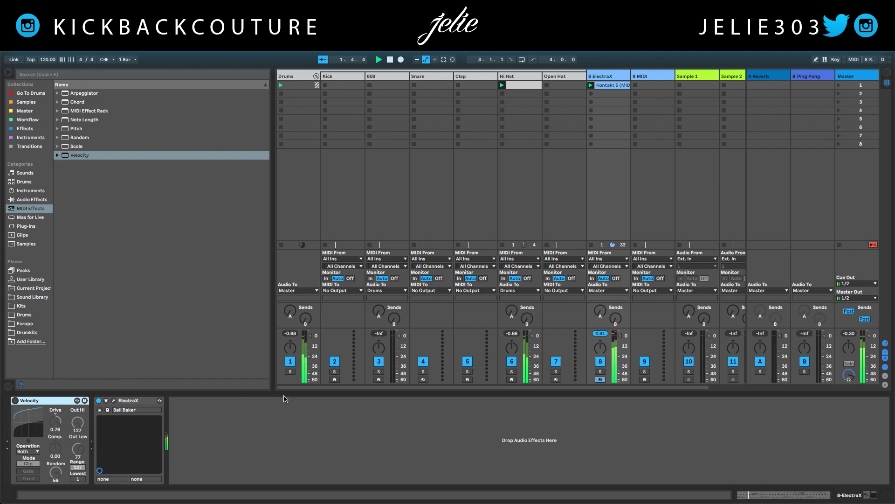
pyautogui.click(15, 400)
pyautogui.click(510, 77)
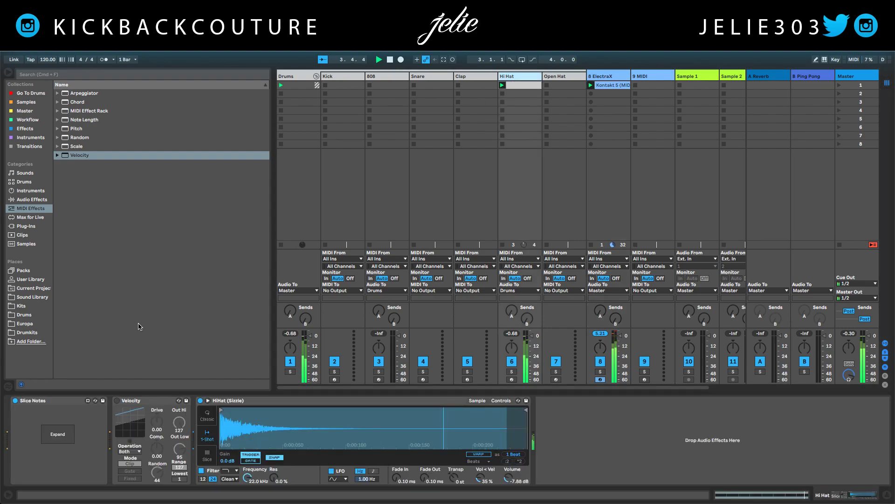